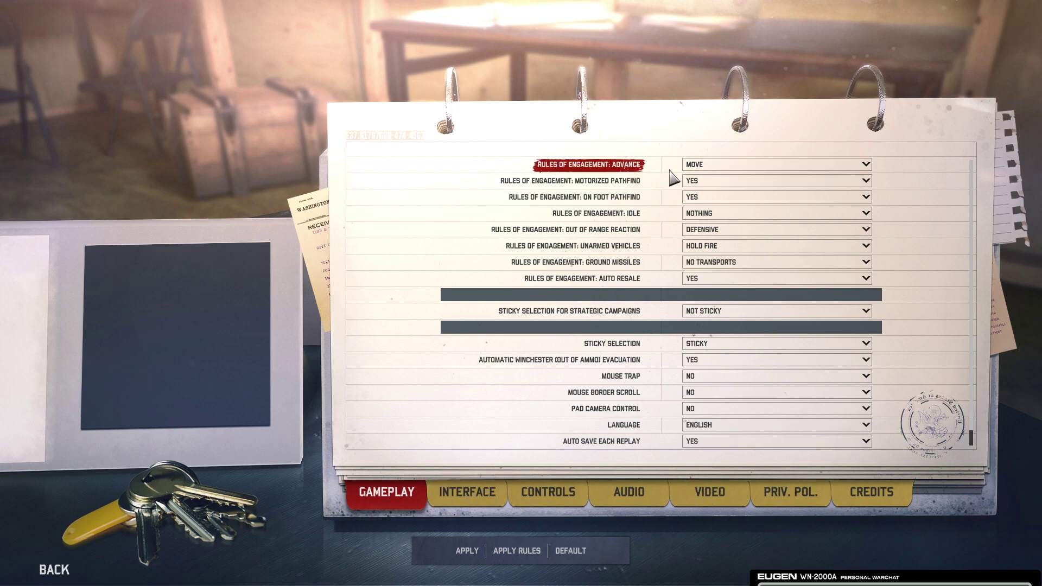
Set the default Advance rule of engagement to Hunt
{"action": "mouse_move", "coordinate": [596, 177]}
{"action": "left_click", "coordinate": [702, 173]}
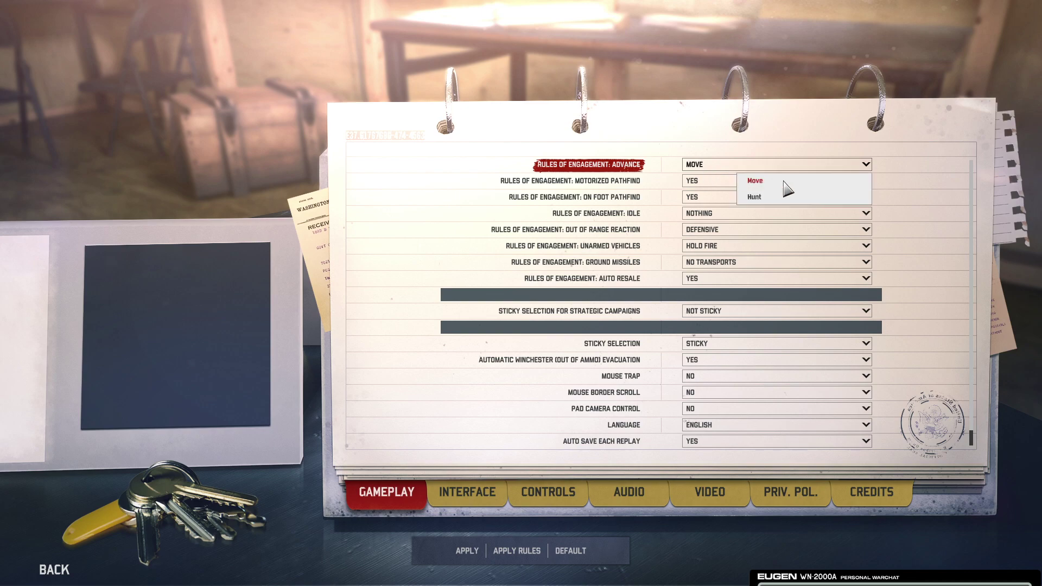
{"action": "left_click", "coordinate": [754, 197]}
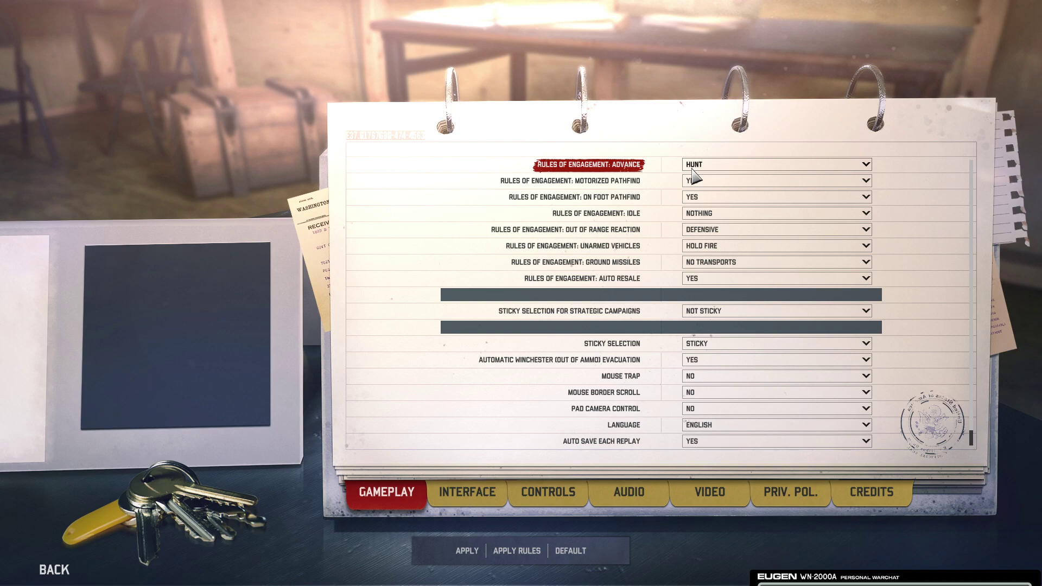
{"action": "left_click", "coordinate": [727, 165]}
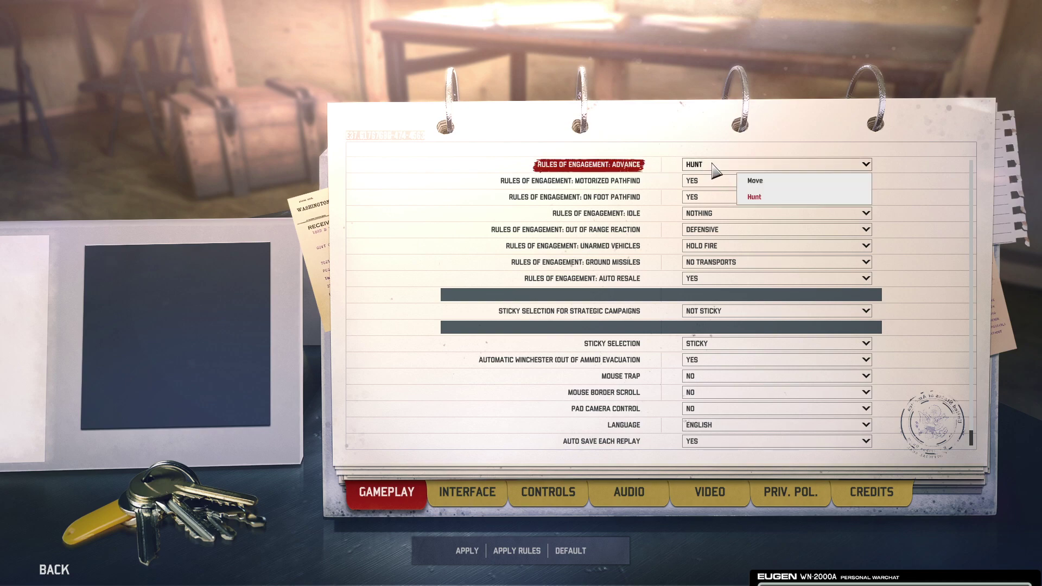
{"action": "left_click", "coordinate": [760, 198]}
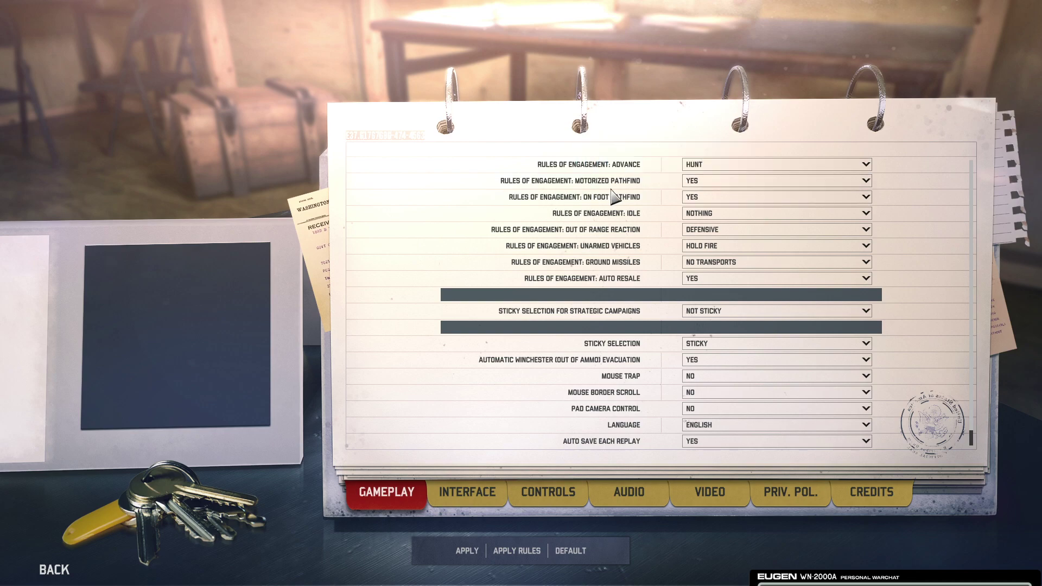
Set the default Motorized Pathfind rule of engagement to No
{"action": "left_click", "coordinate": [699, 183]}
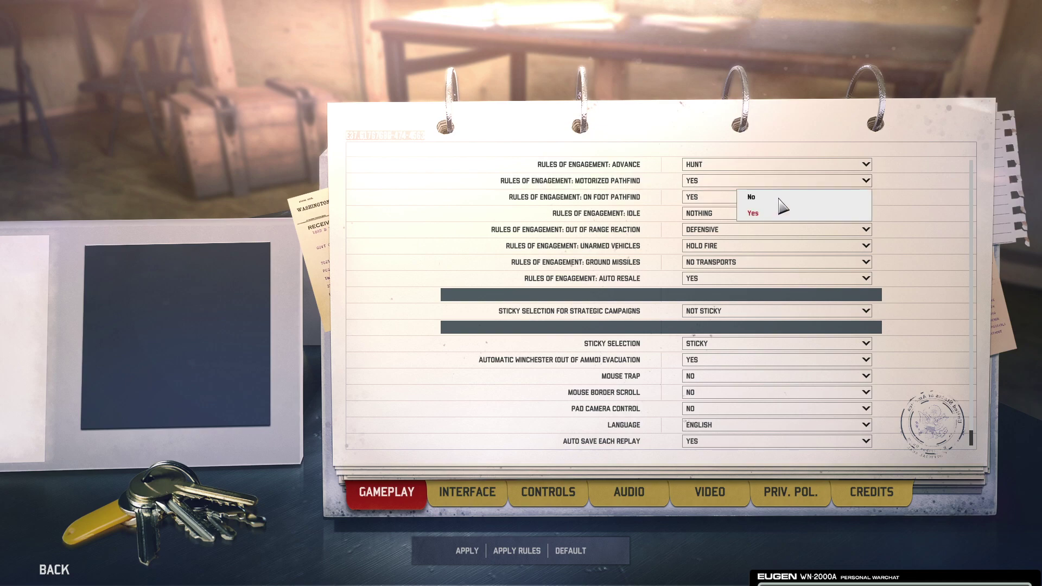
{"action": "left_click", "coordinate": [597, 181]}
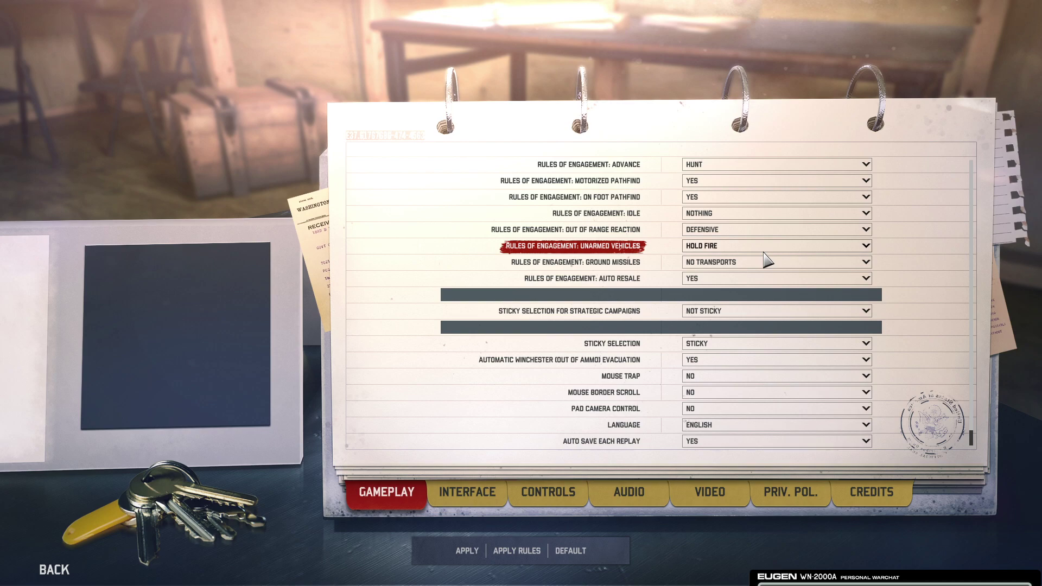
{"action": "left_click", "coordinate": [709, 181]}
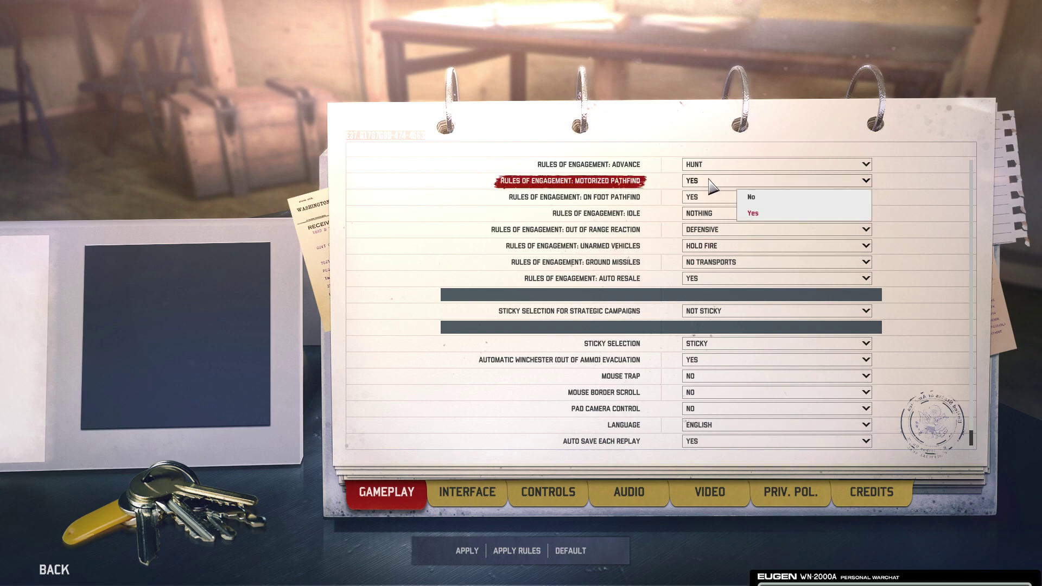
{"action": "left_click", "coordinate": [762, 198]}
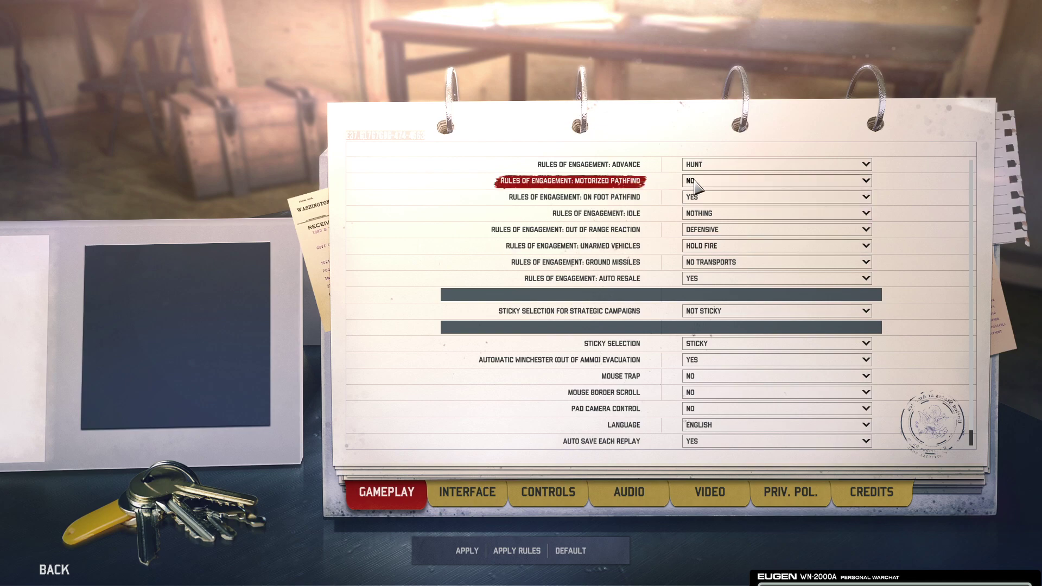
{"action": "left_click", "coordinate": [715, 184]}
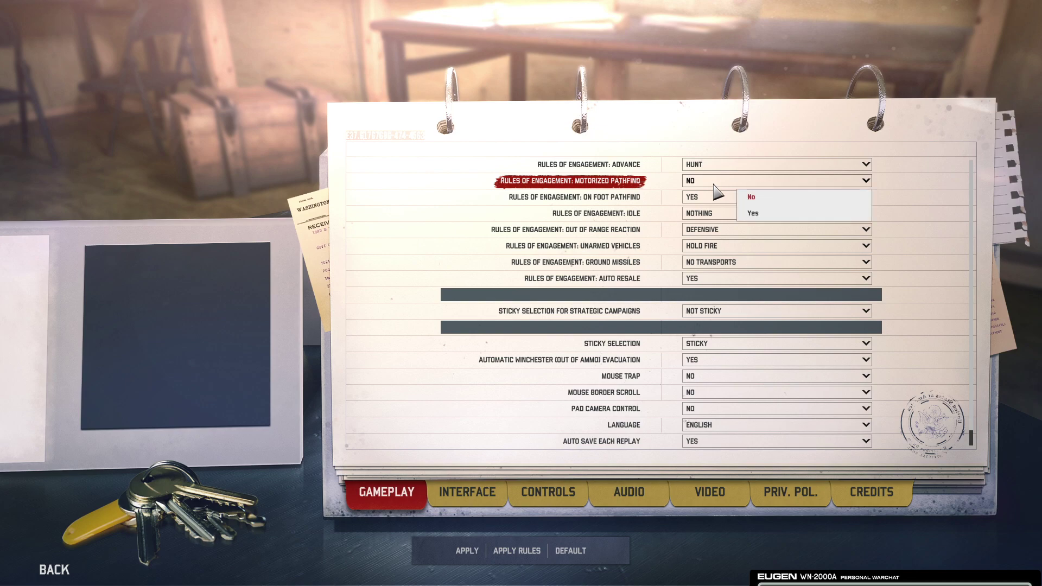
{"action": "left_click", "coordinate": [750, 213]}
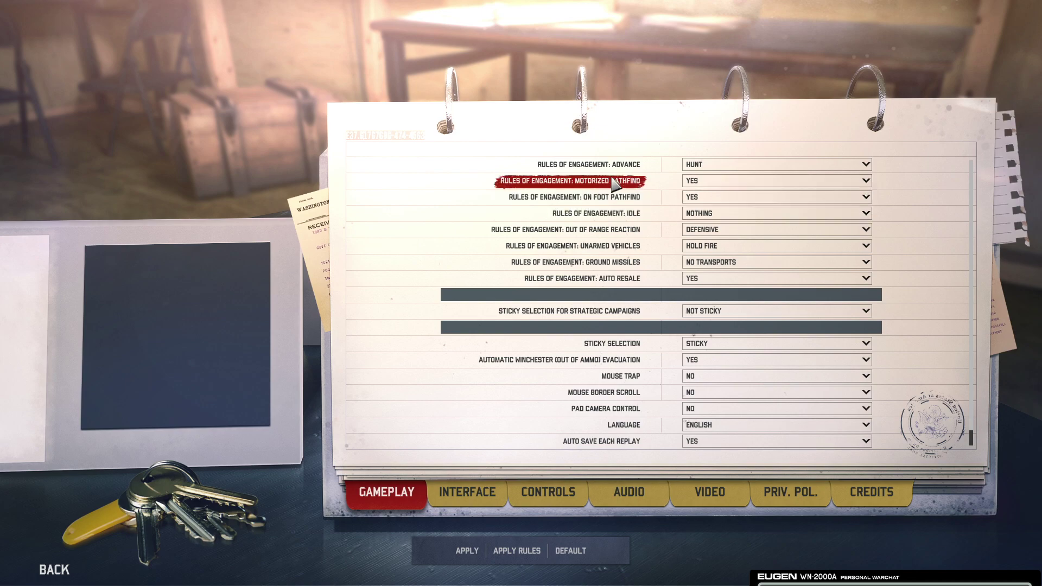
{"action": "left_click", "coordinate": [705, 183]}
{"action": "left_click", "coordinate": [756, 198]}
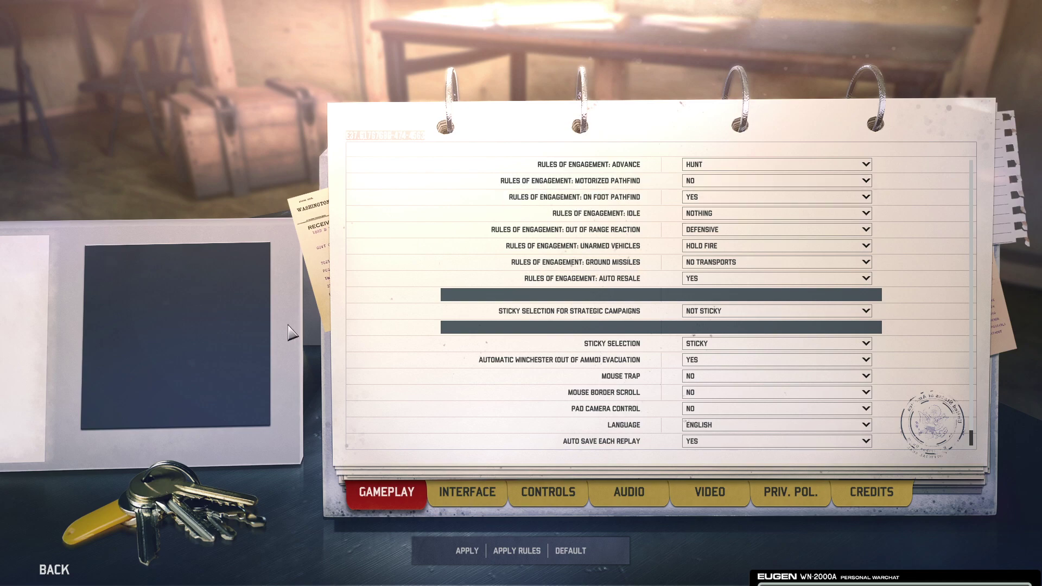
Switch the On Foot Pathfind rule of engagement to No and back to Yes
{"action": "left_click", "coordinate": [718, 201]}
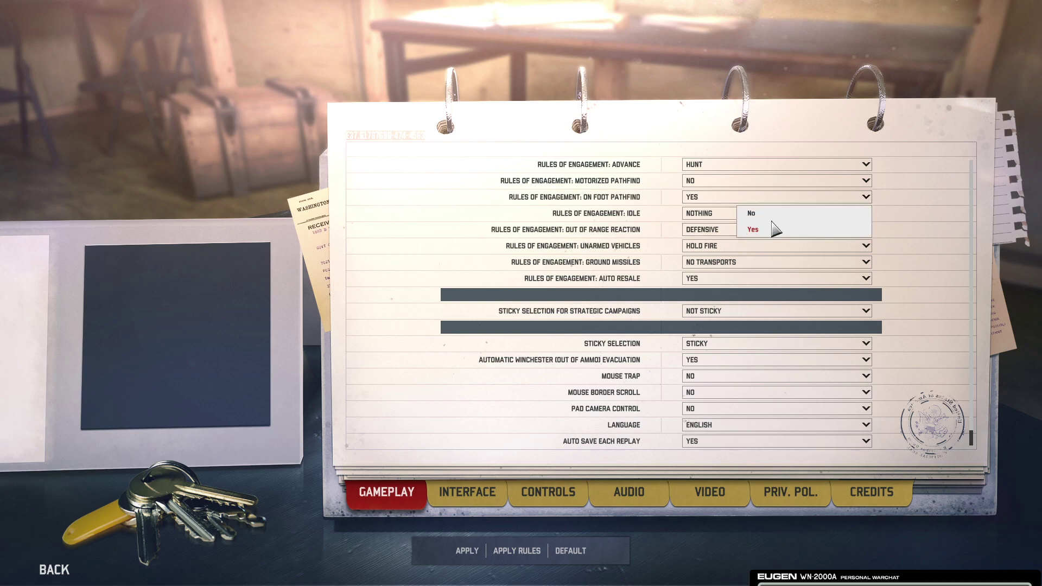
{"action": "left_click", "coordinate": [775, 217]}
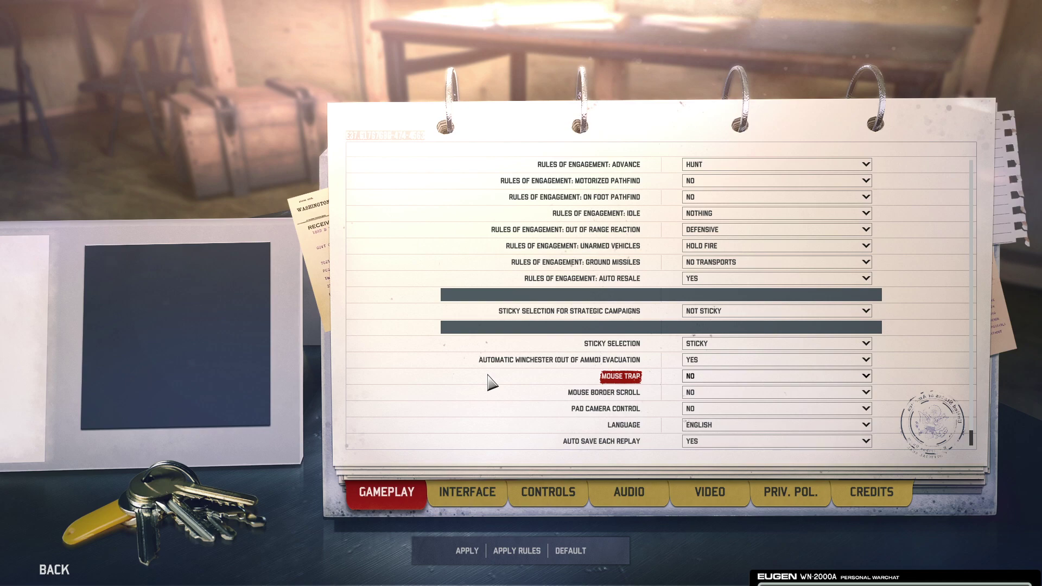
{"action": "left_click", "coordinate": [714, 200]}
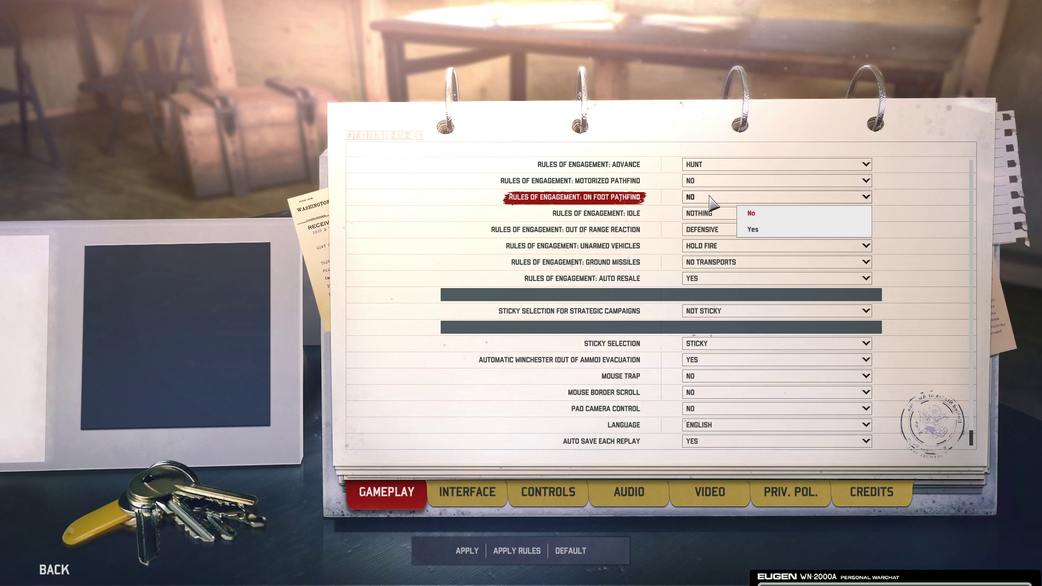
{"action": "left_click", "coordinate": [776, 231]}
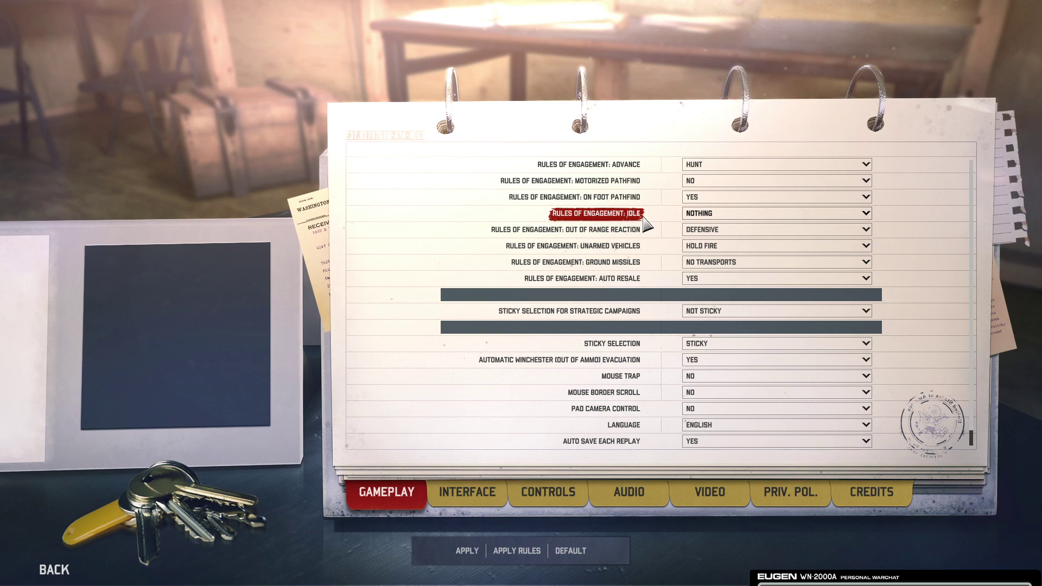
Switch the Idle rule of engagement to Auto Cover and back to Nothing, twice in a row
{"action": "left_click", "coordinate": [713, 216]}
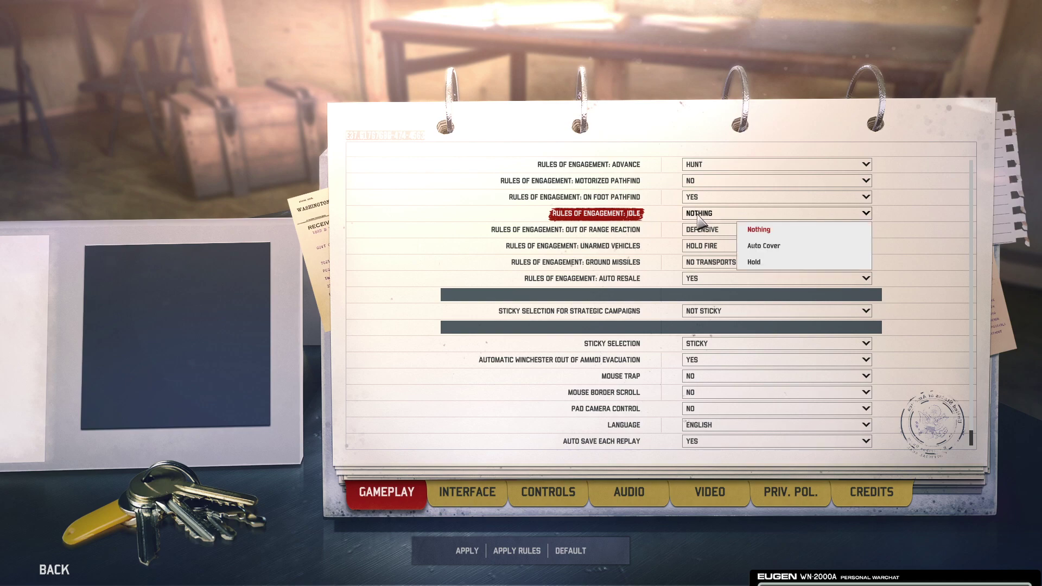
{"action": "left_click", "coordinate": [764, 250]}
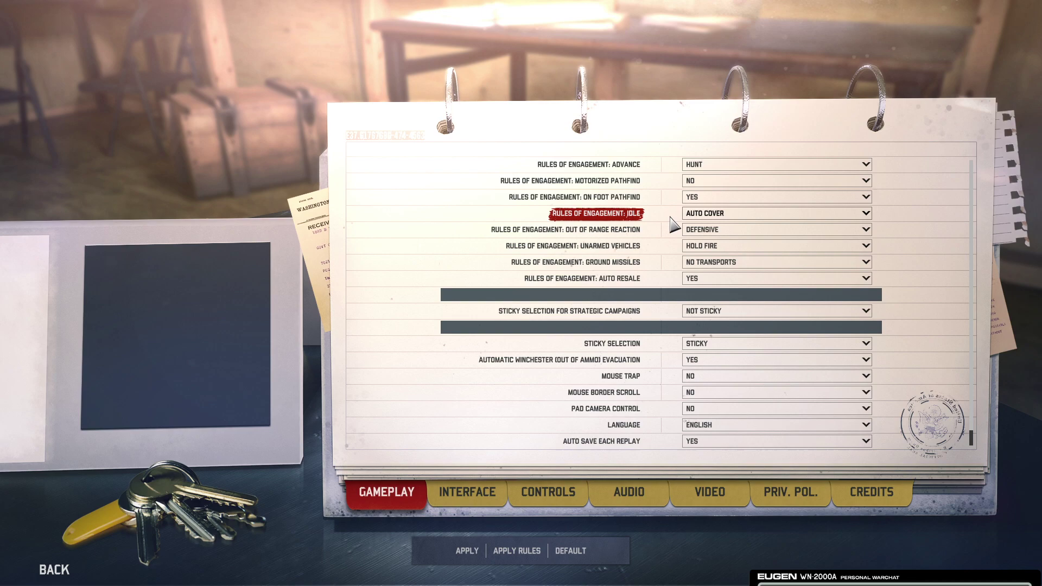
{"action": "left_click", "coordinate": [707, 217]}
{"action": "left_click", "coordinate": [759, 231]}
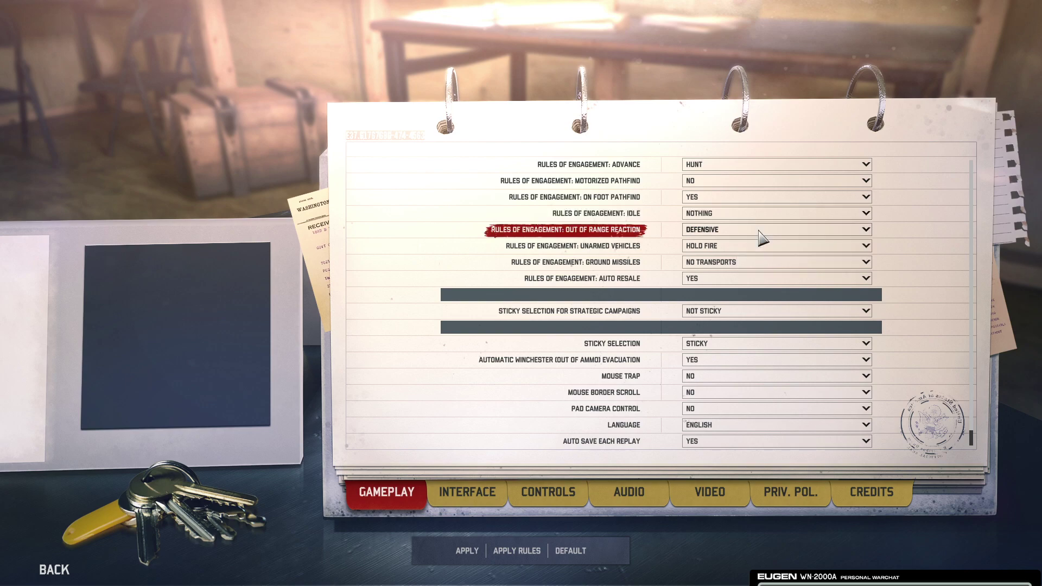
{"action": "left_click", "coordinate": [711, 217]}
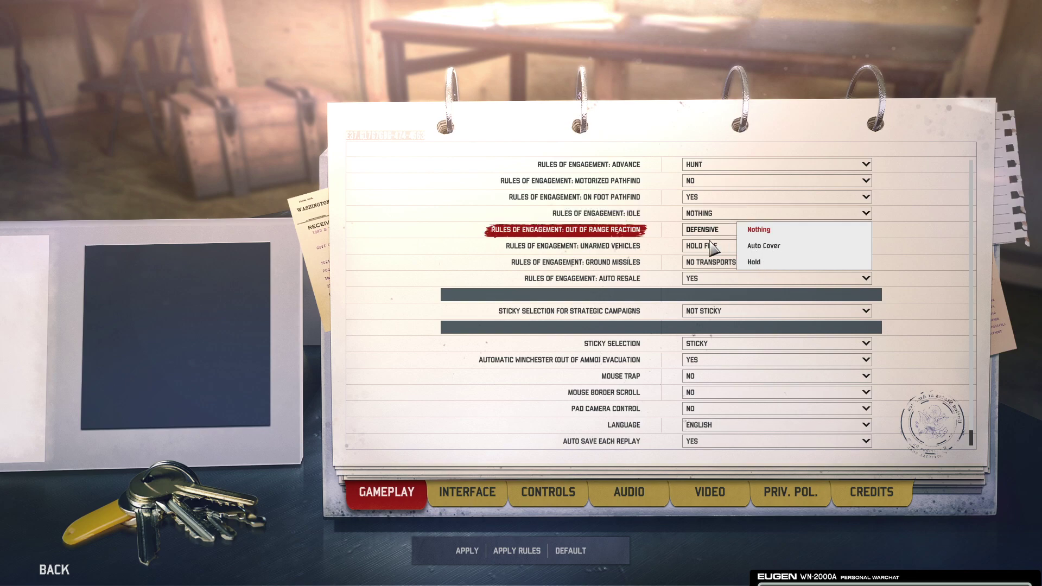
{"action": "left_click", "coordinate": [756, 248]}
{"action": "left_click", "coordinate": [705, 215]}
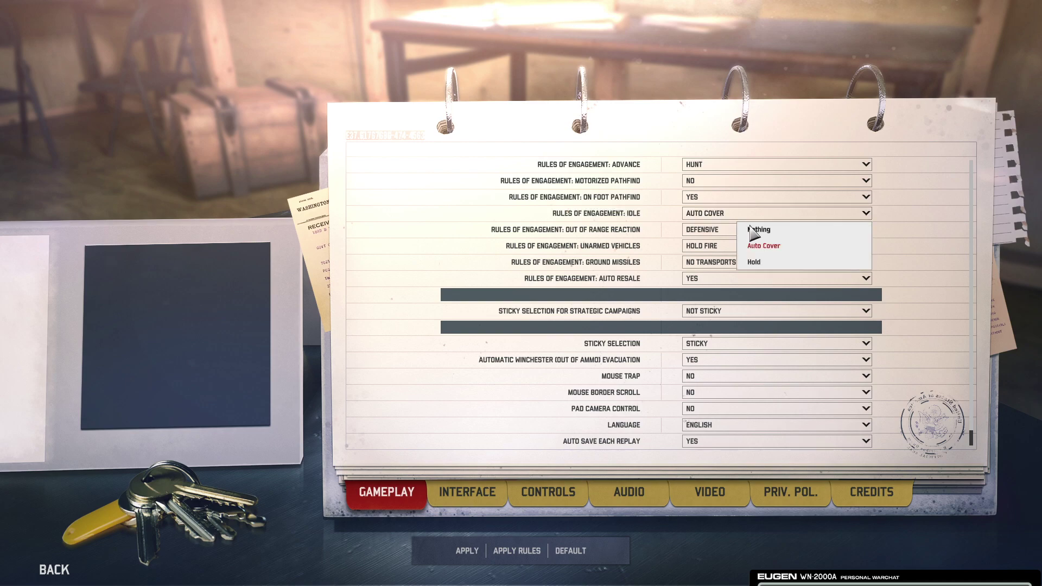
{"action": "left_click", "coordinate": [755, 232]}
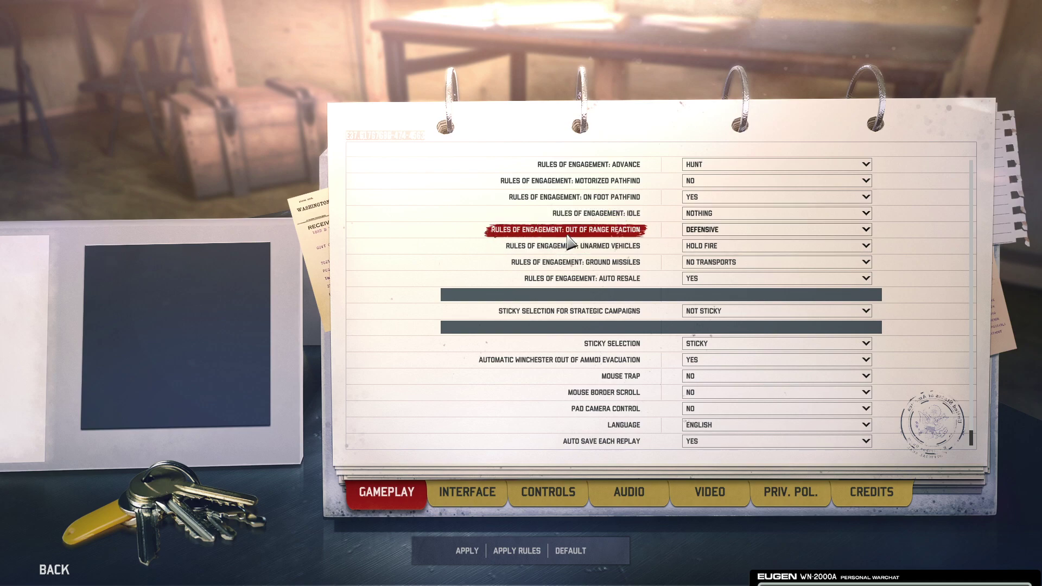
Try the Out of Range Reaction rule on Passive and Aggressive, and return it to Defensive
{"action": "mouse_move", "coordinate": [581, 241]}
{"action": "left_click", "coordinate": [711, 237]}
{"action": "left_click", "coordinate": [765, 246]}
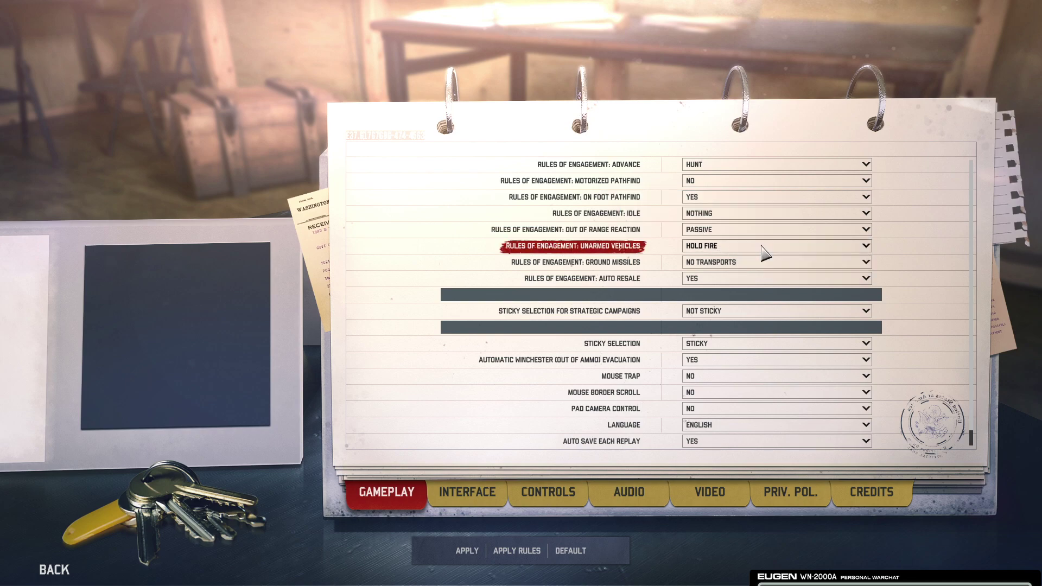
{"action": "left_click", "coordinate": [708, 231]}
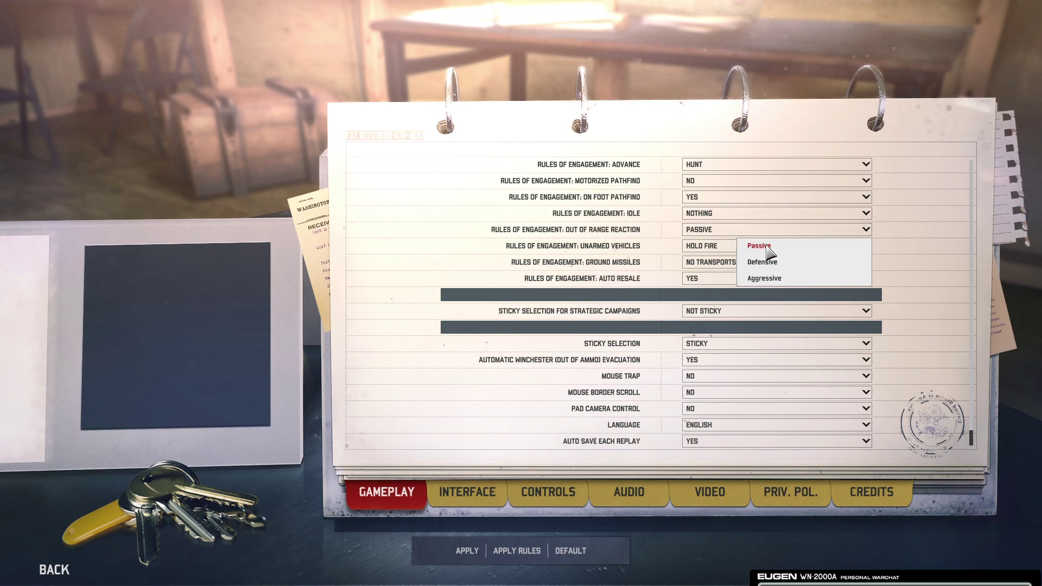
{"action": "left_click", "coordinate": [765, 278]}
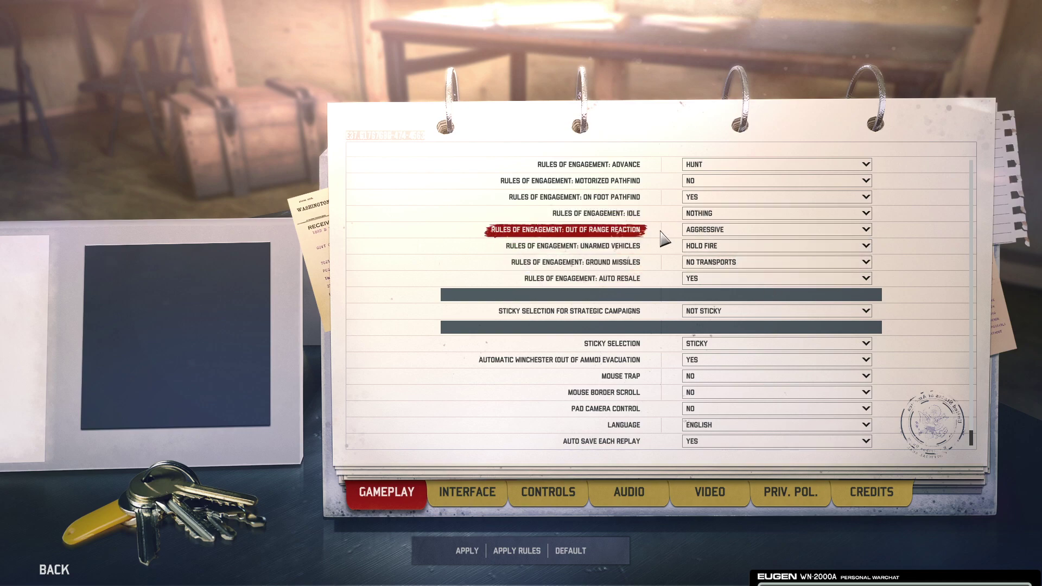
{"action": "left_click", "coordinate": [712, 230]}
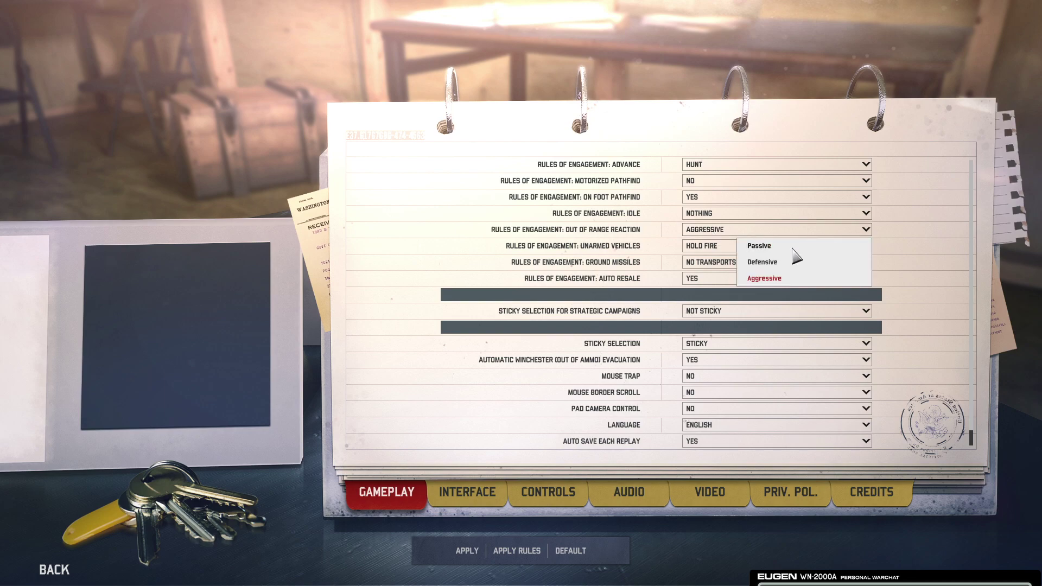
{"action": "left_click", "coordinate": [758, 263]}
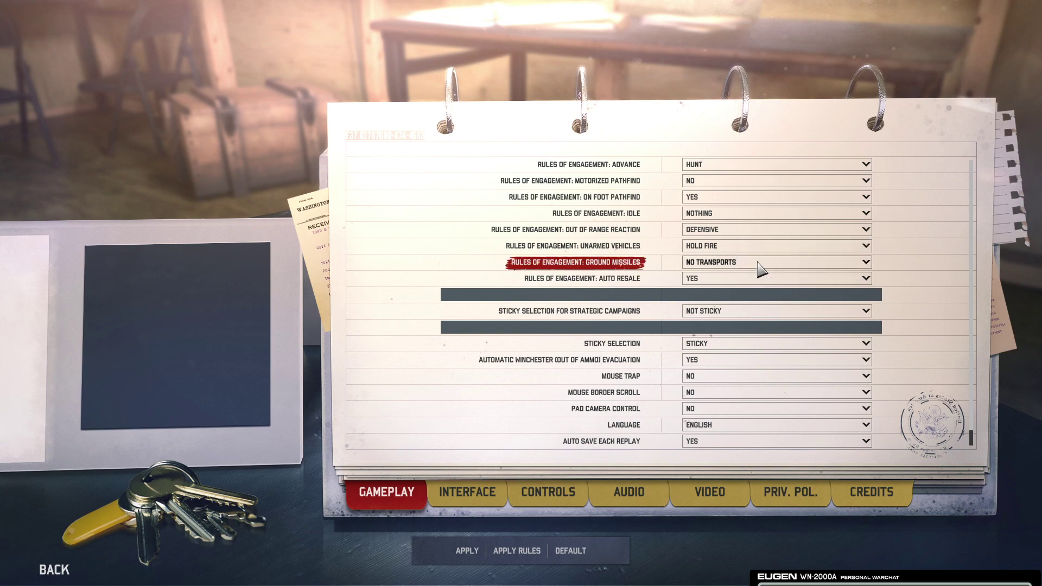
{"action": "left_click", "coordinate": [705, 235]}
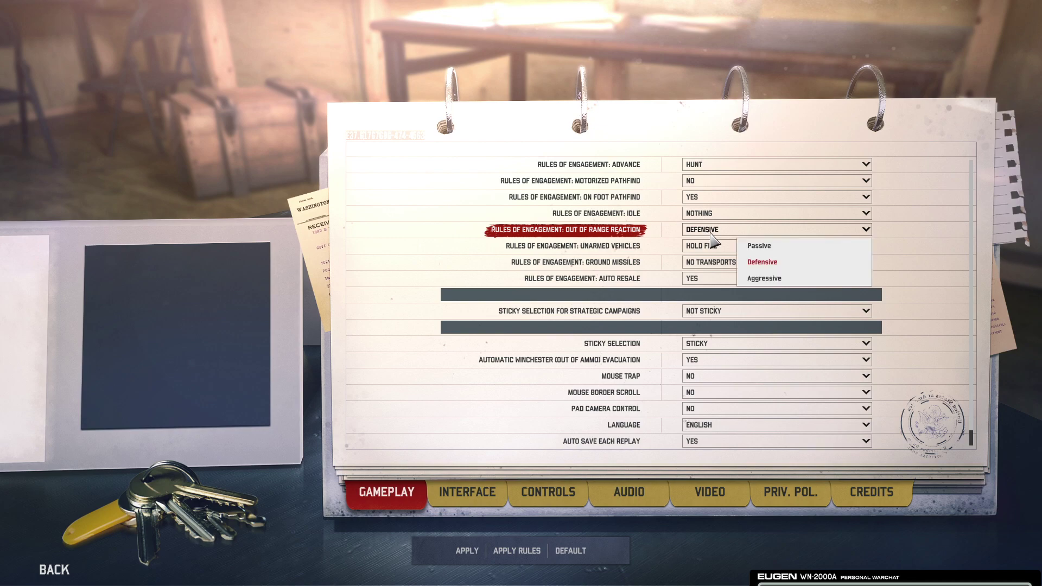
{"action": "left_click", "coordinate": [710, 238]}
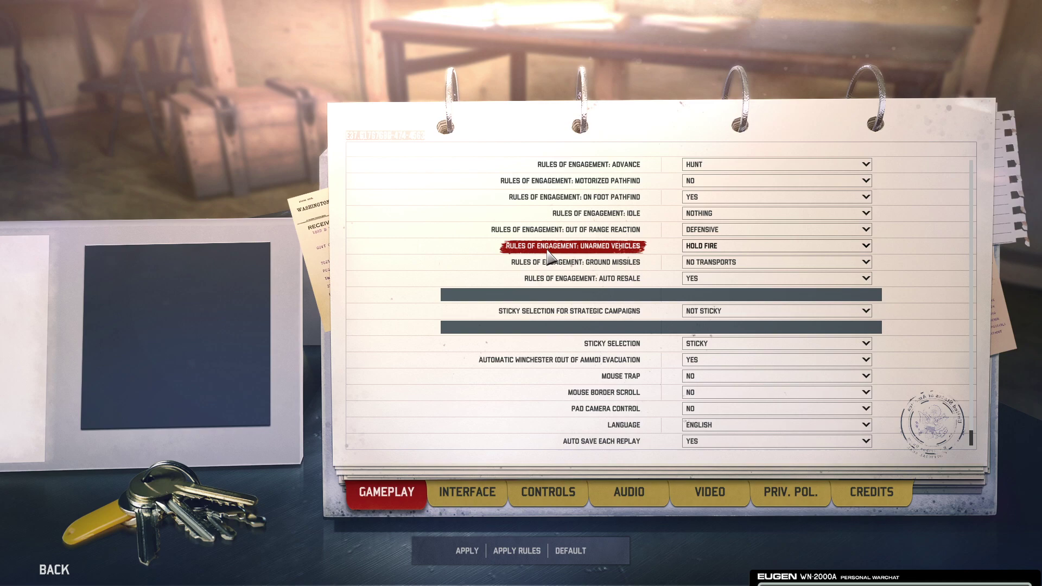
Set the default rule of engagement for unarmed vehicles to Fire at will
{"action": "left_click", "coordinate": [706, 248]}
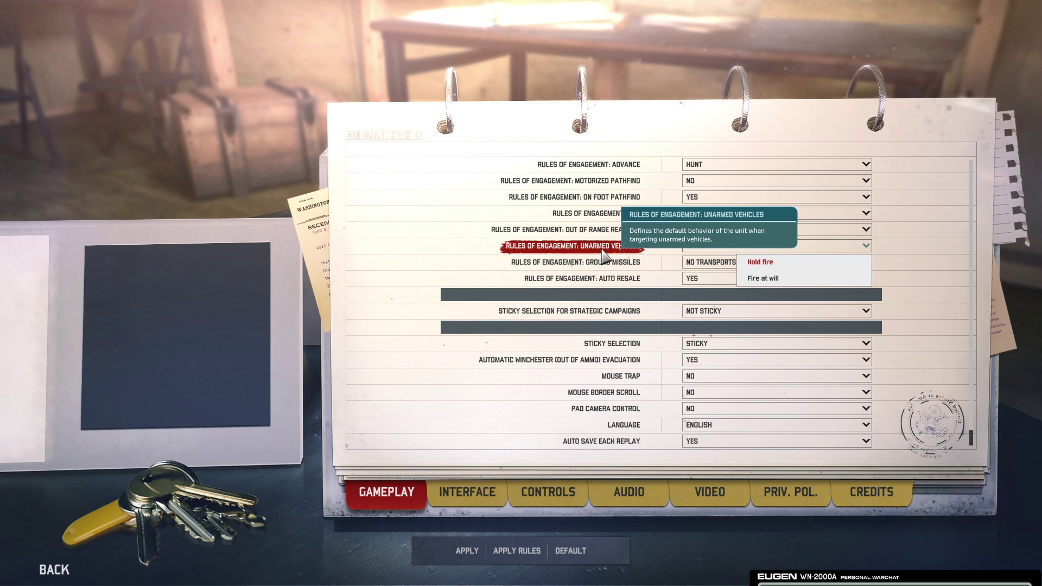
{"action": "left_click", "coordinate": [763, 280]}
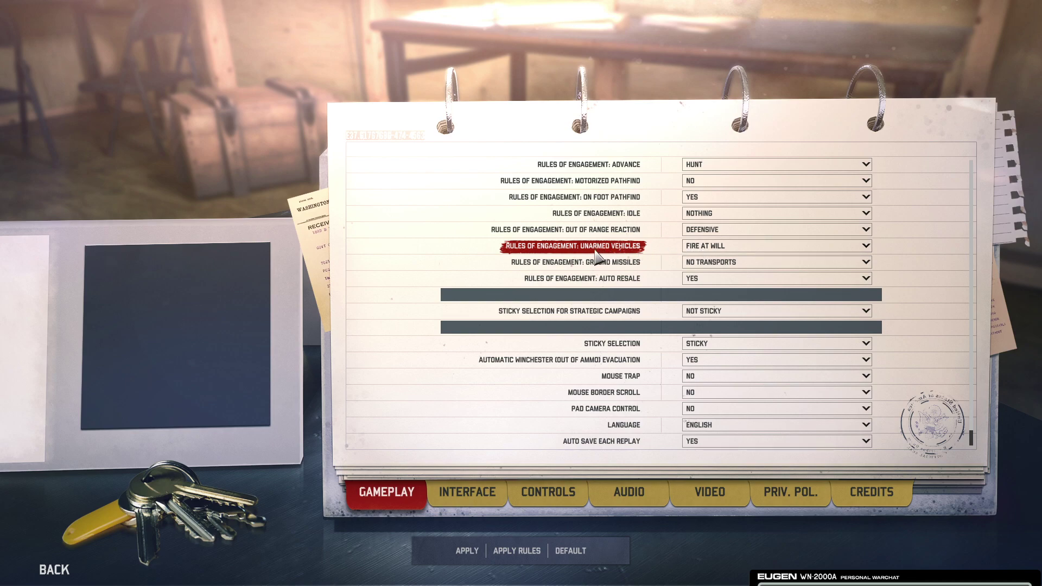
{"action": "mouse_move", "coordinate": [620, 252]}
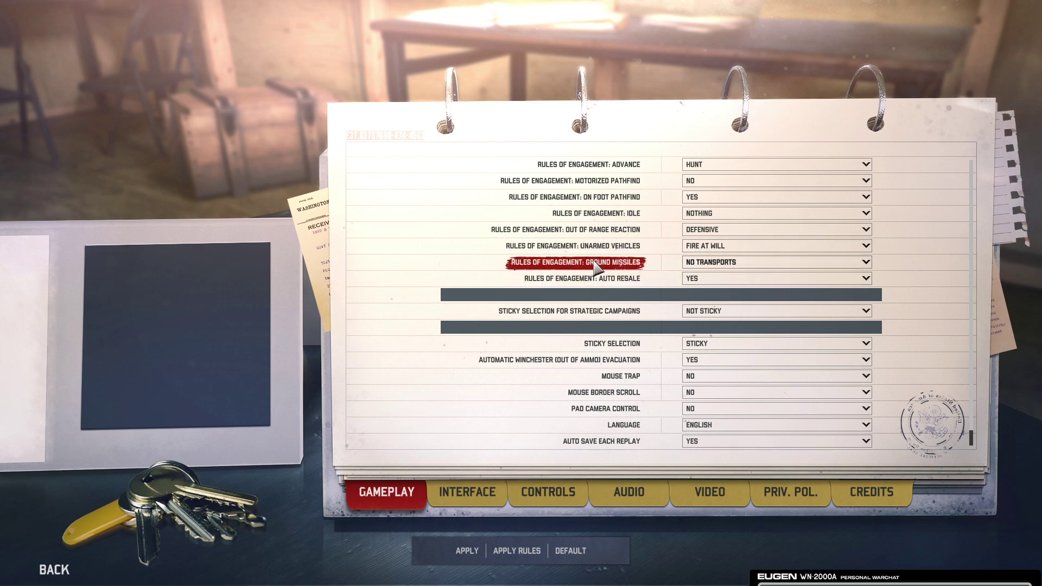
Switch the Ground Missiles rule of engagement to All units and back to No transports
{"action": "left_click", "coordinate": [707, 265]}
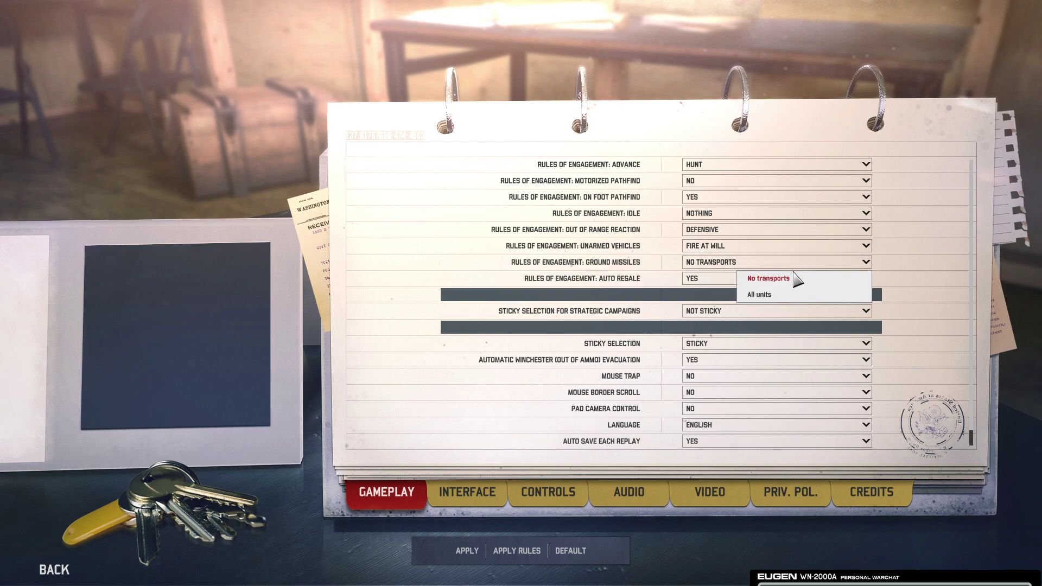
{"action": "left_click", "coordinate": [763, 294]}
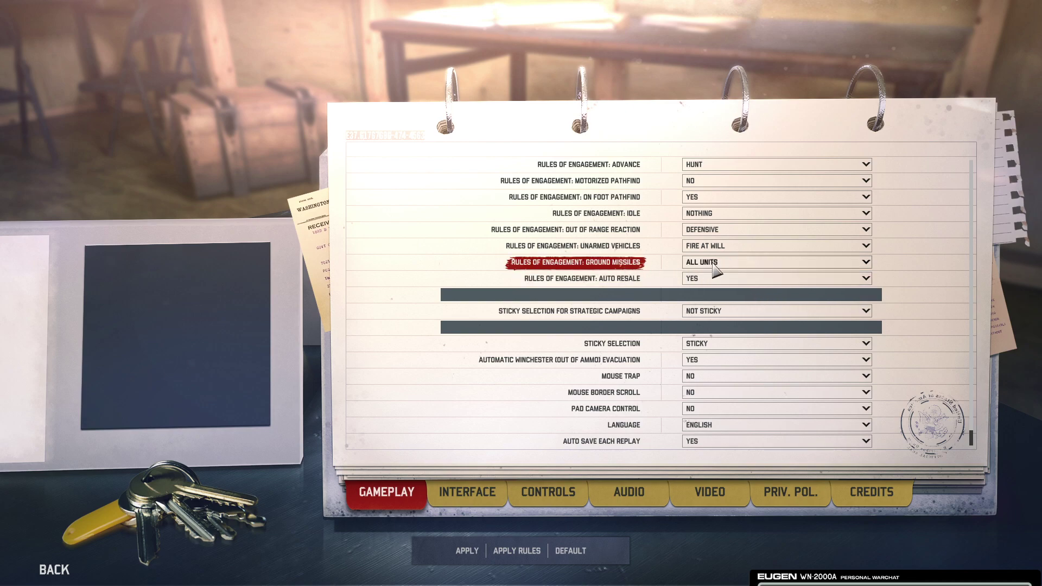
{"action": "left_click", "coordinate": [713, 265]}
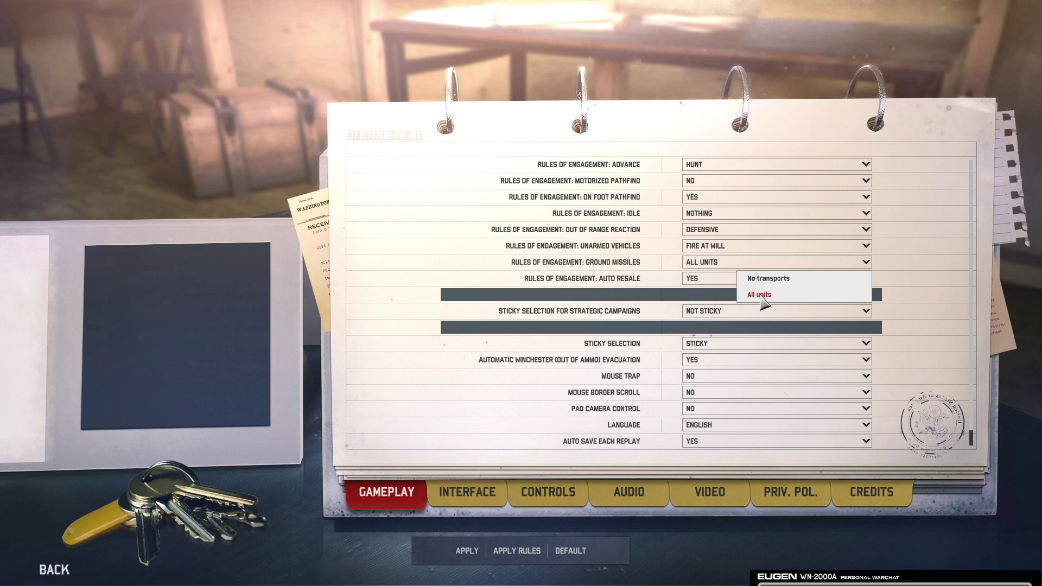
{"action": "left_click", "coordinate": [770, 278]}
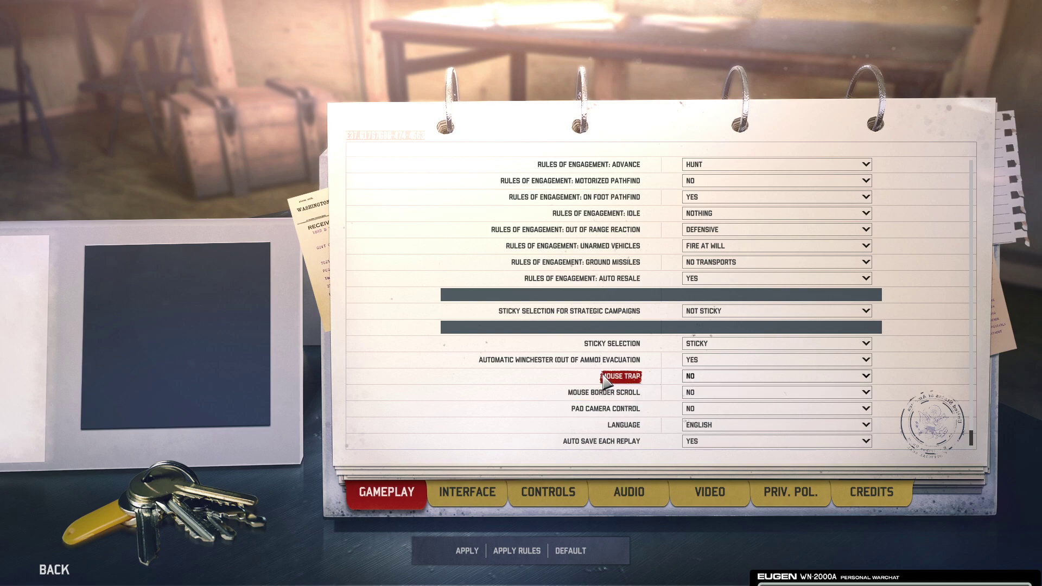
Review the choices for the Auto Resale rule of engagement and for Sticky Selection, leaving both as they are
{"action": "left_click", "coordinate": [715, 281]}
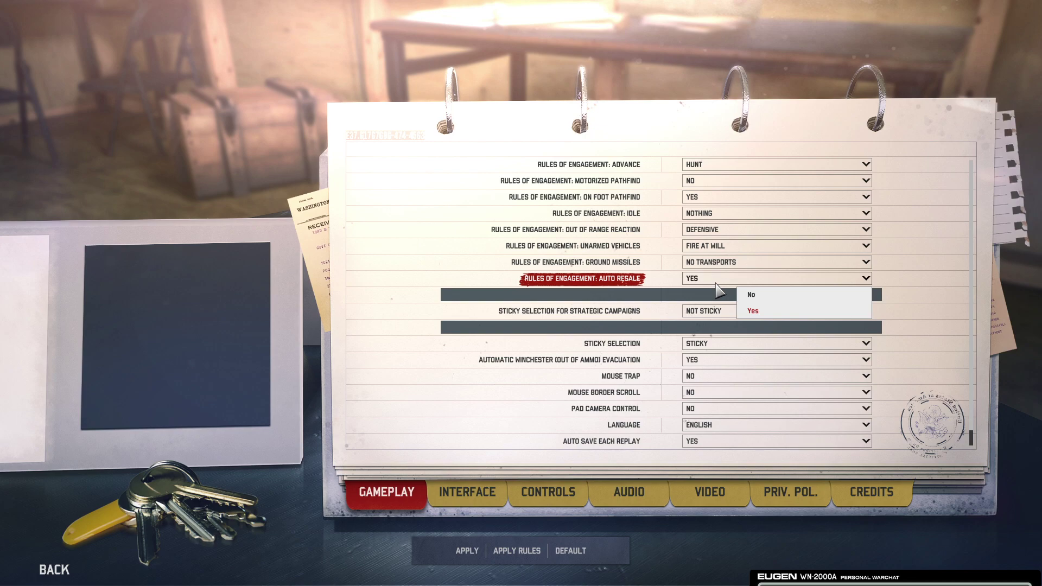
{"action": "left_click", "coordinate": [686, 293]}
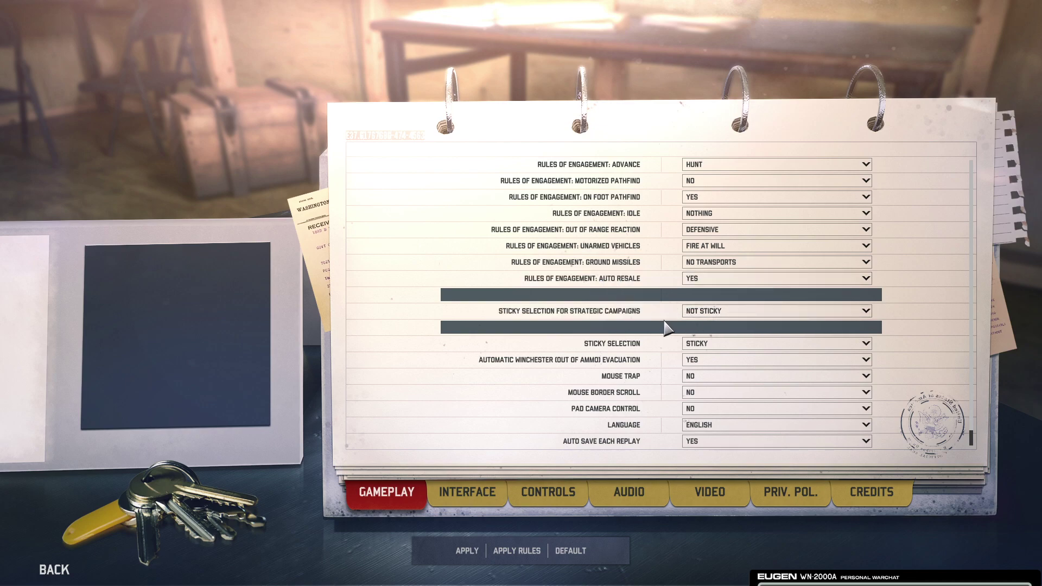
{"action": "scroll", "coordinate": [641, 358], "scroll_direction": "down", "scroll_amount": 1}
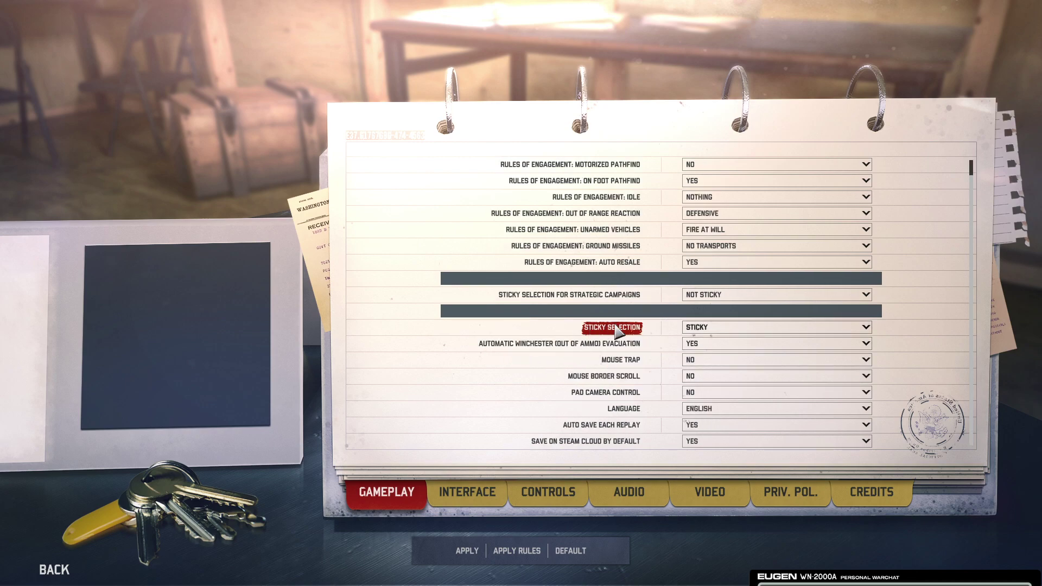
{"action": "left_click", "coordinate": [732, 327]}
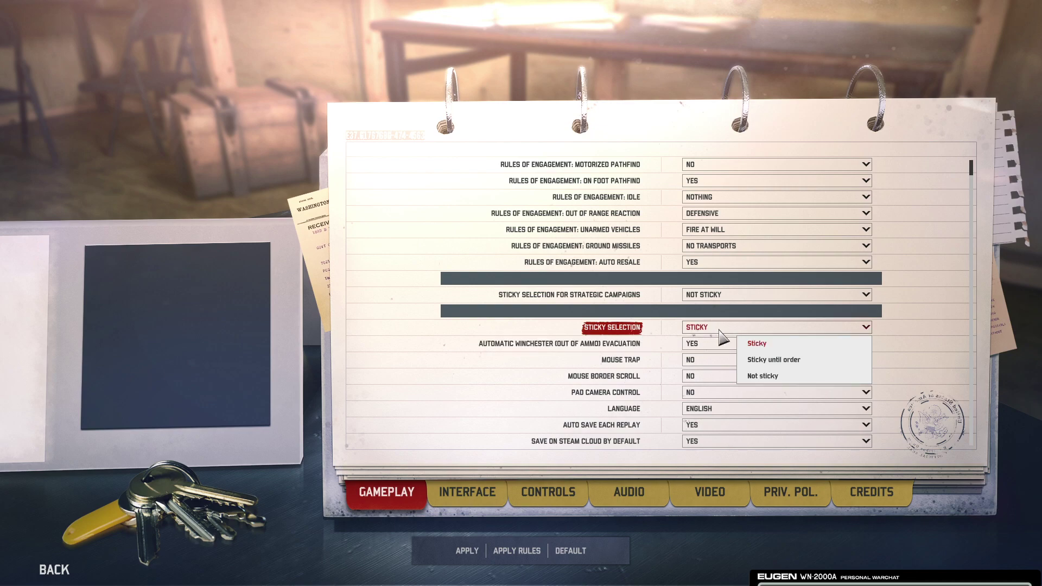
{"action": "mouse_move", "coordinate": [632, 336]}
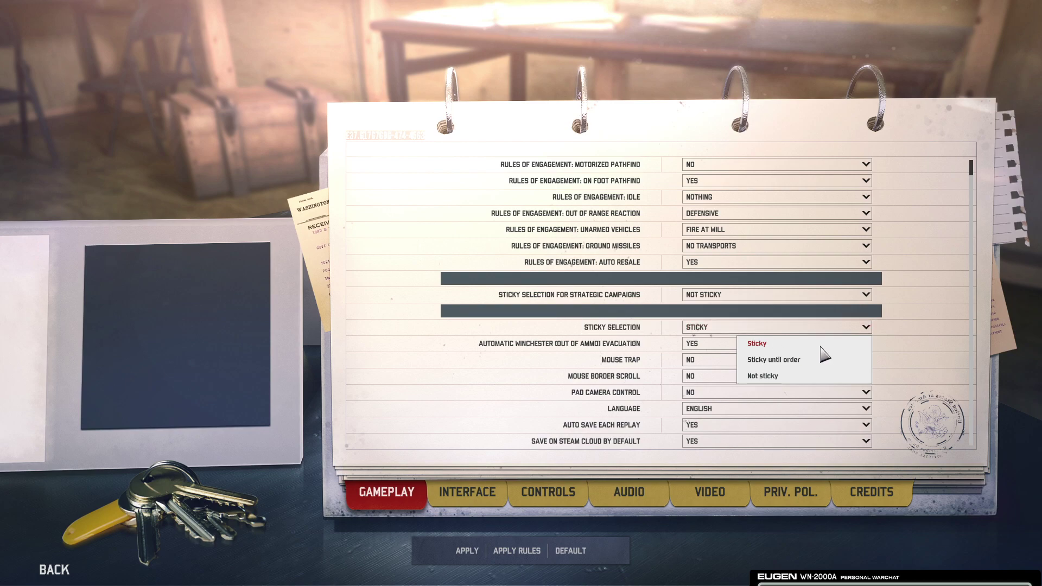
{"action": "left_click", "coordinate": [712, 332]}
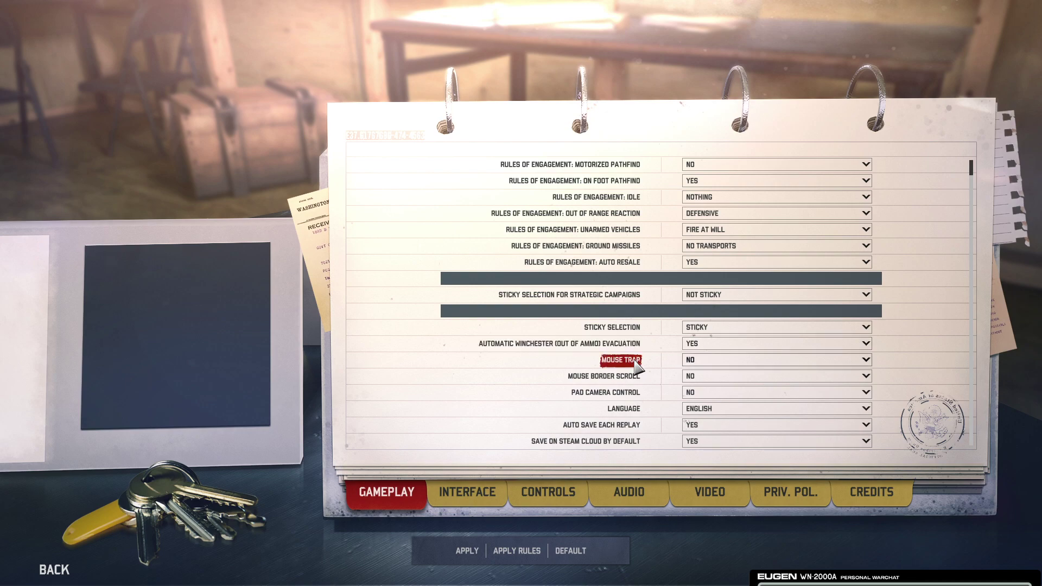
Set the Mouse Trap option to Yes in the gameplay settings
{"action": "mouse_move", "coordinate": [635, 363]}
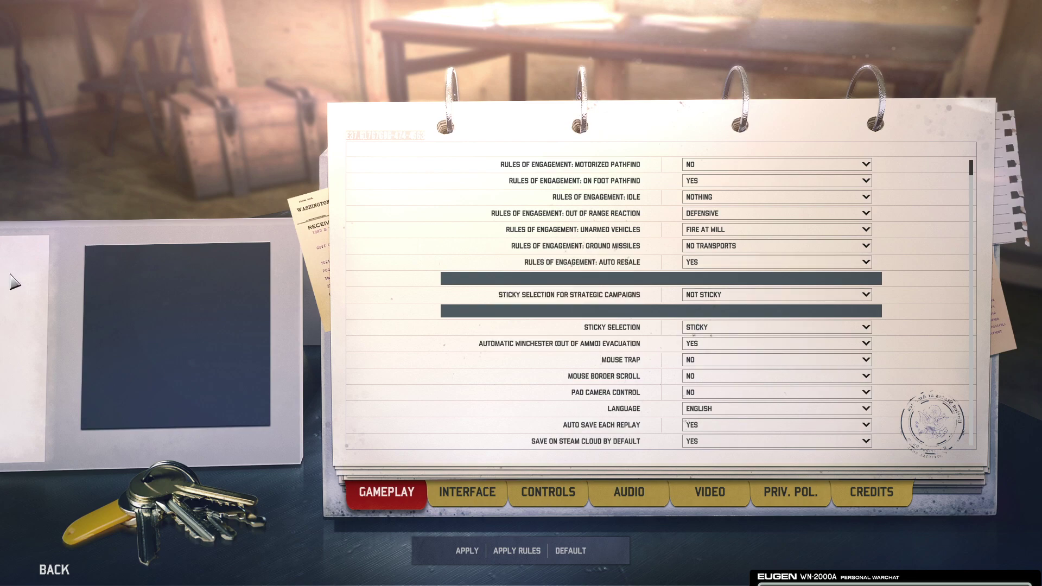
{"action": "left_click", "coordinate": [705, 364]}
{"action": "left_click", "coordinate": [752, 392]}
{"action": "mouse_move", "coordinate": [612, 380]}
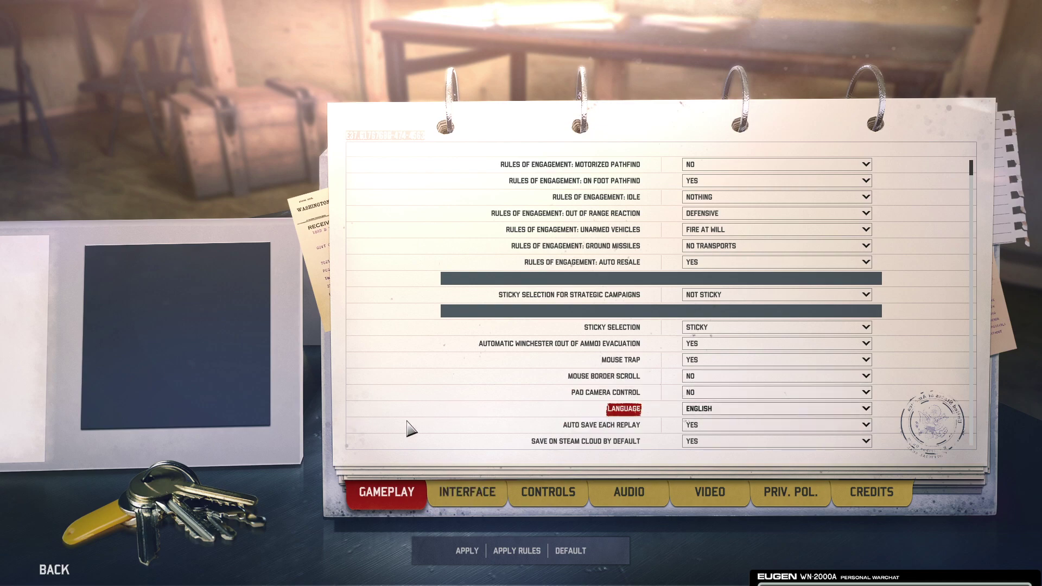
Open the interface settings, switch the tactical icons type to NATO, and return it to RTS
{"action": "left_click", "coordinate": [477, 492]}
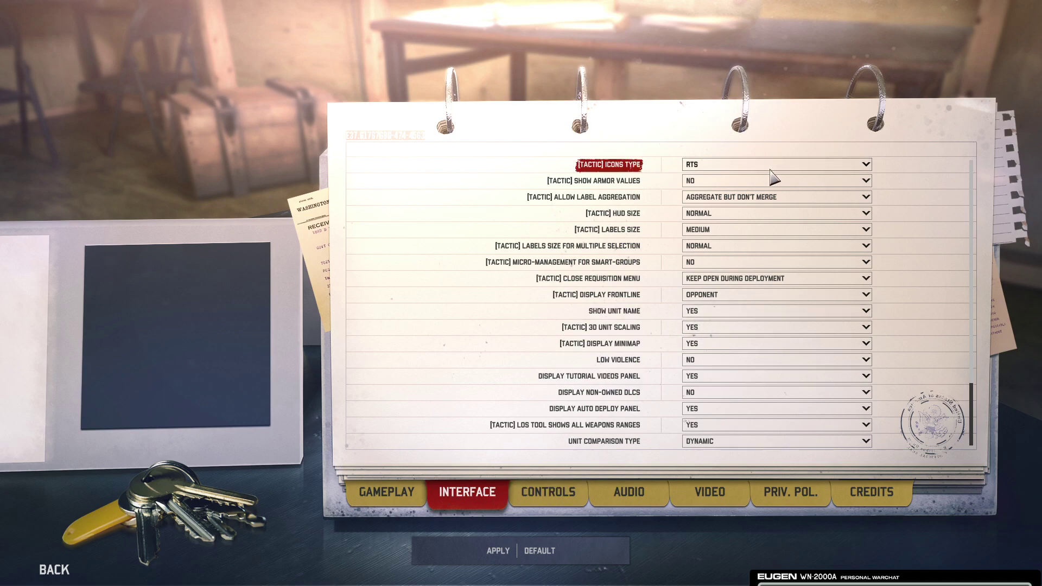
{"action": "left_click", "coordinate": [712, 168]}
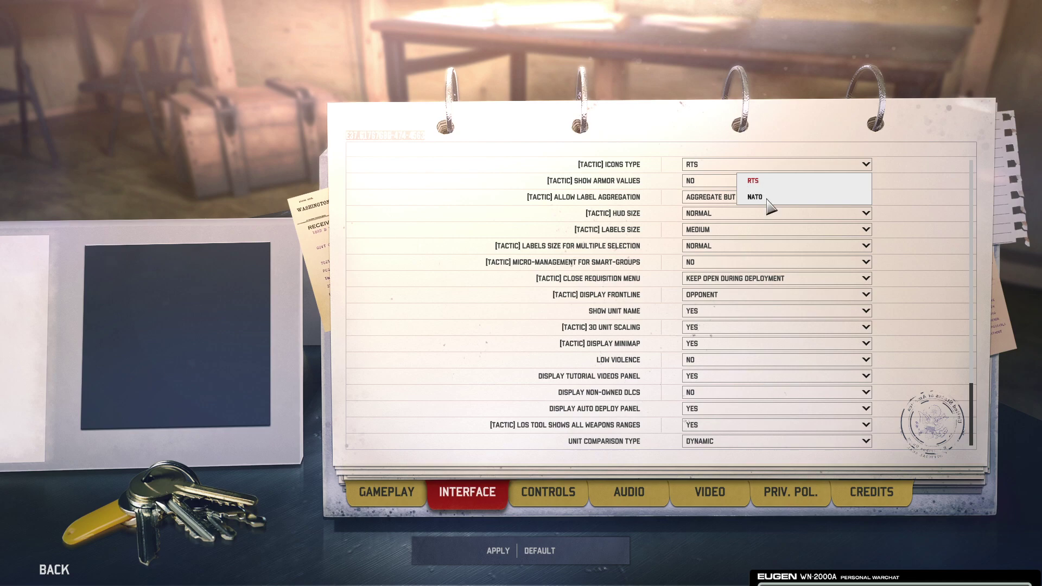
{"action": "left_click", "coordinate": [756, 201]}
{"action": "left_click", "coordinate": [710, 165]}
{"action": "left_click", "coordinate": [753, 182]}
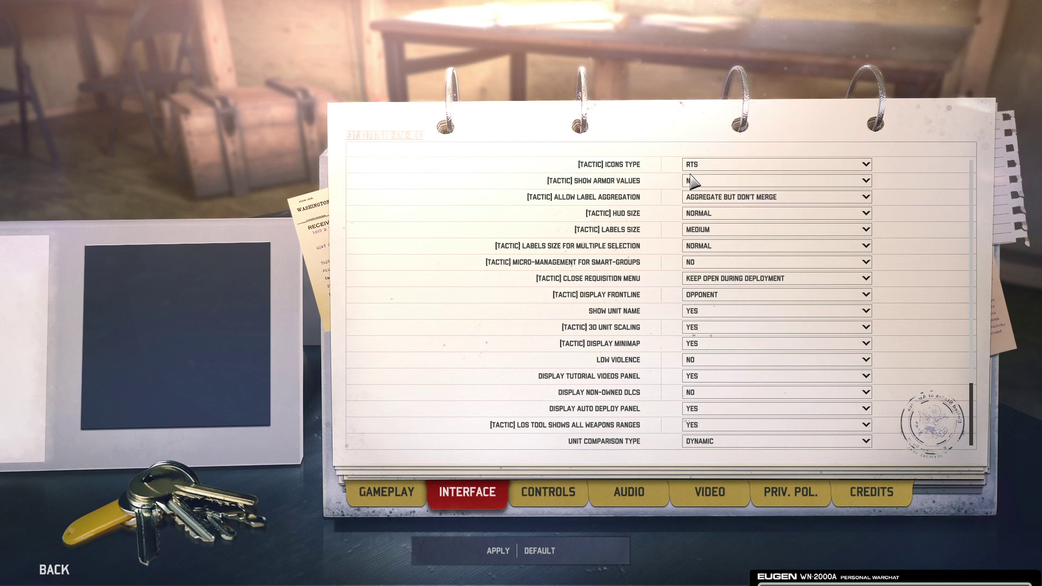
Set the tactical Show Armor Values option to Yes and review the choices for Allow Label Aggregation
{"action": "left_click", "coordinate": [706, 181]}
{"action": "left_click", "coordinate": [754, 213]}
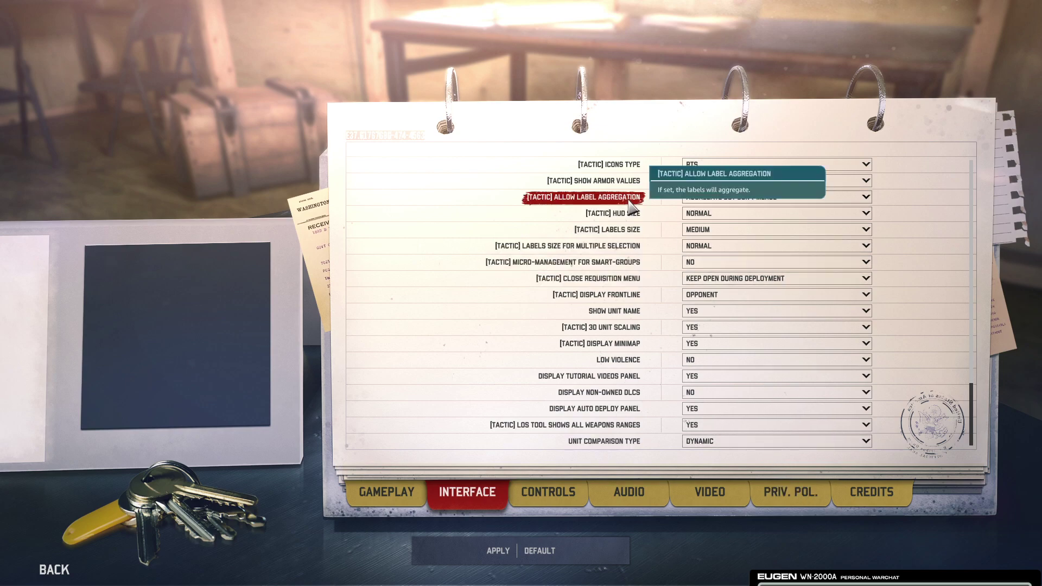
{"action": "left_click", "coordinate": [773, 197]}
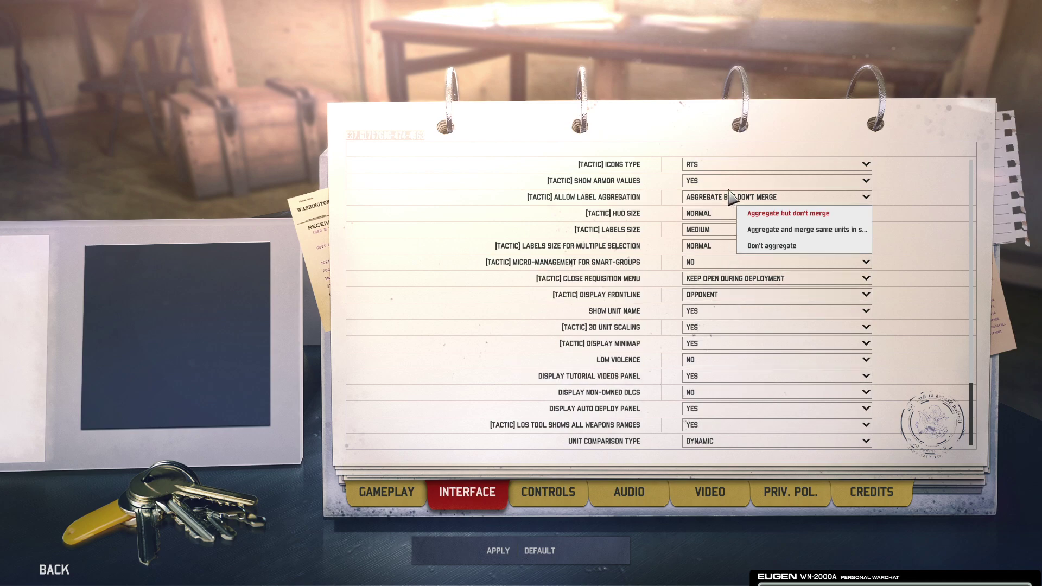
{"action": "left_click", "coordinate": [421, 229]}
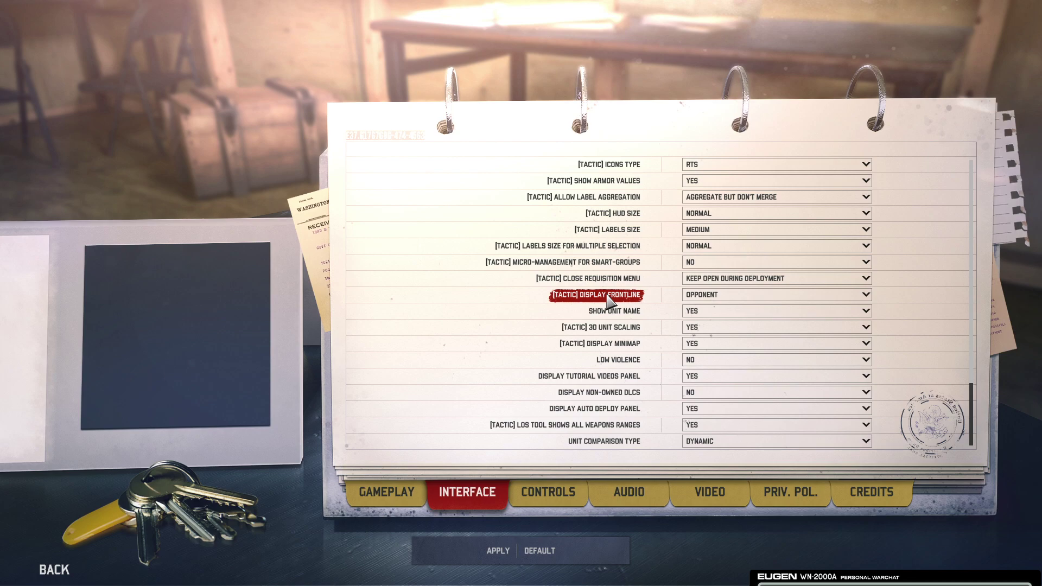
{"action": "mouse_move", "coordinate": [608, 297]}
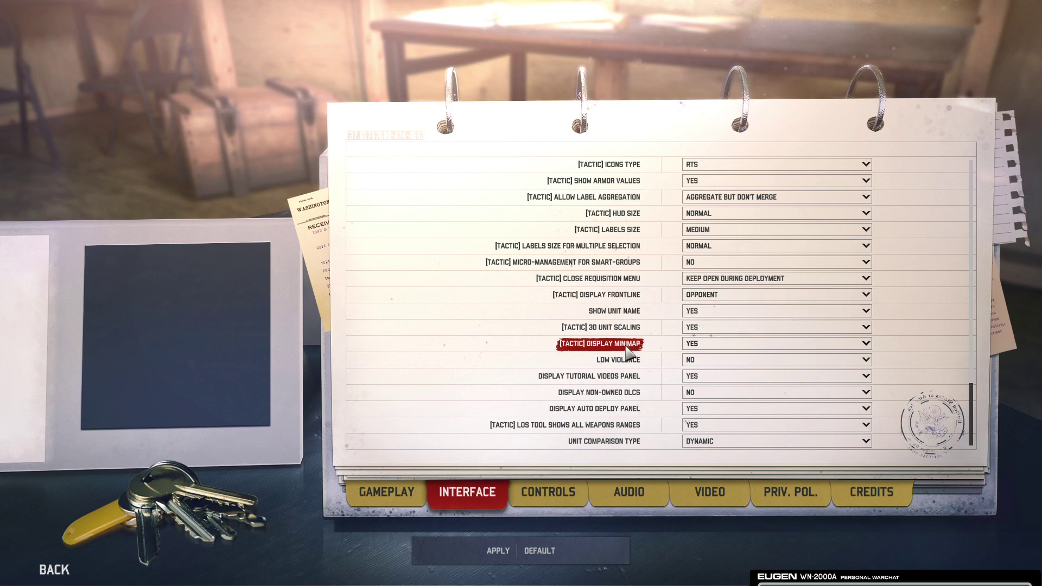
Return to the gameplay settings and look through the list of rules of engagement and general options
{"action": "left_click", "coordinate": [424, 484]}
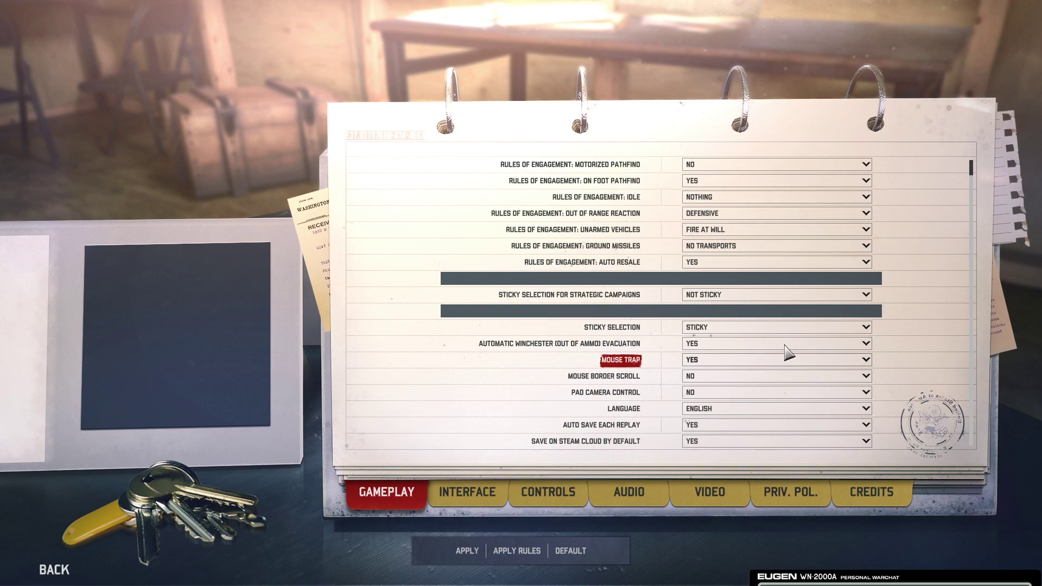
{"action": "scroll", "coordinate": [973, 193], "scroll_direction": "up", "scroll_amount": 1}
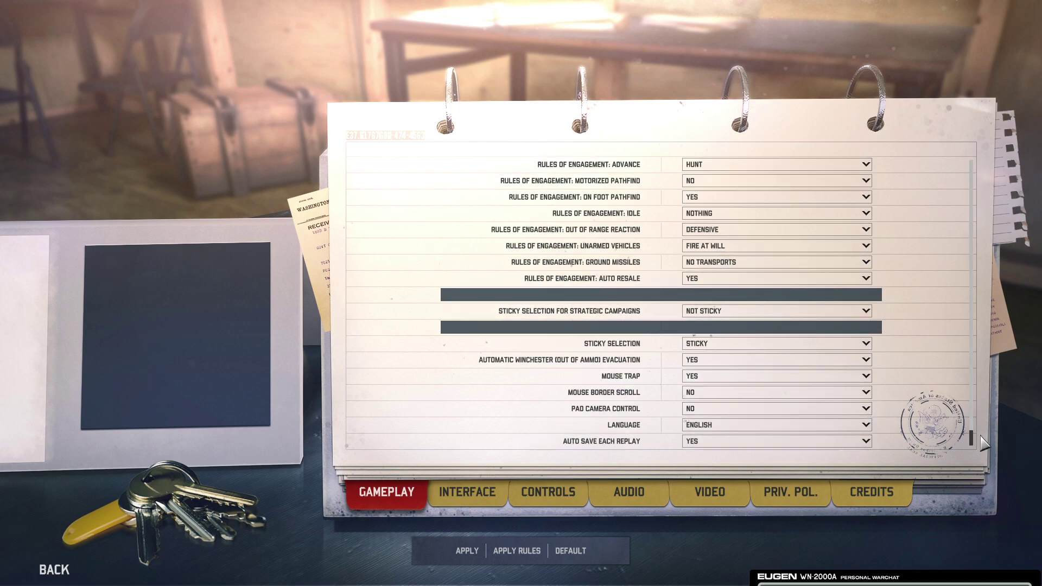
{"action": "scroll", "coordinate": [976, 432], "scroll_direction": "down", "scroll_amount": 1}
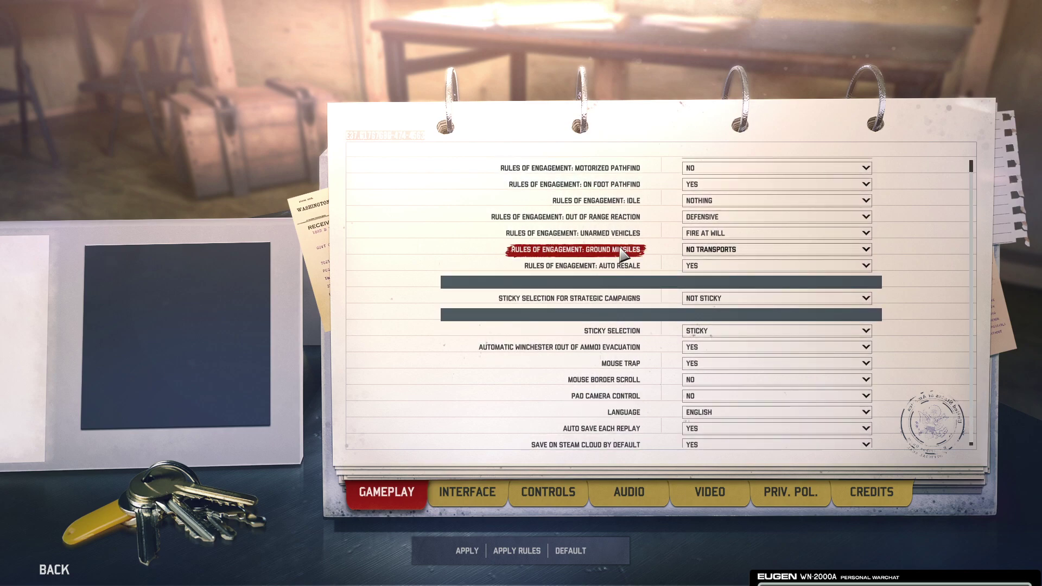